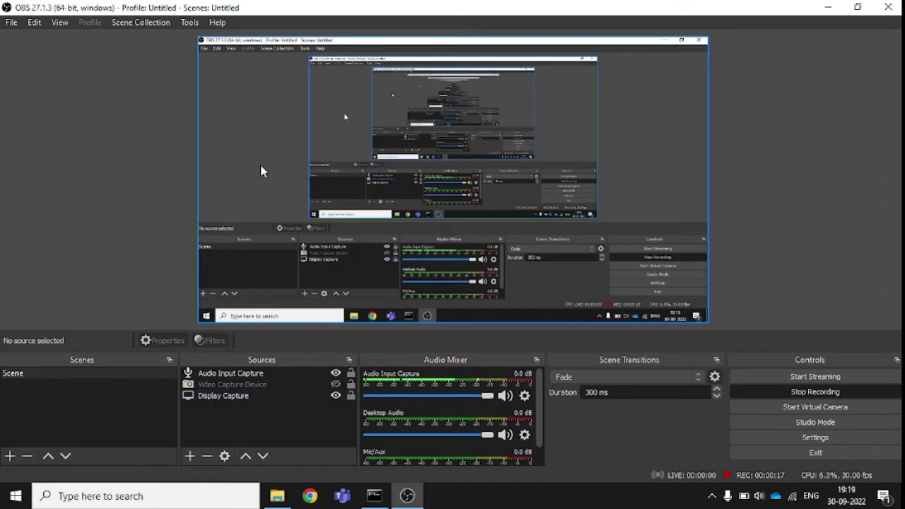
Minimize OBS and the Videos folder, bring OBS back, and show the add-source menu.
click(829, 8)
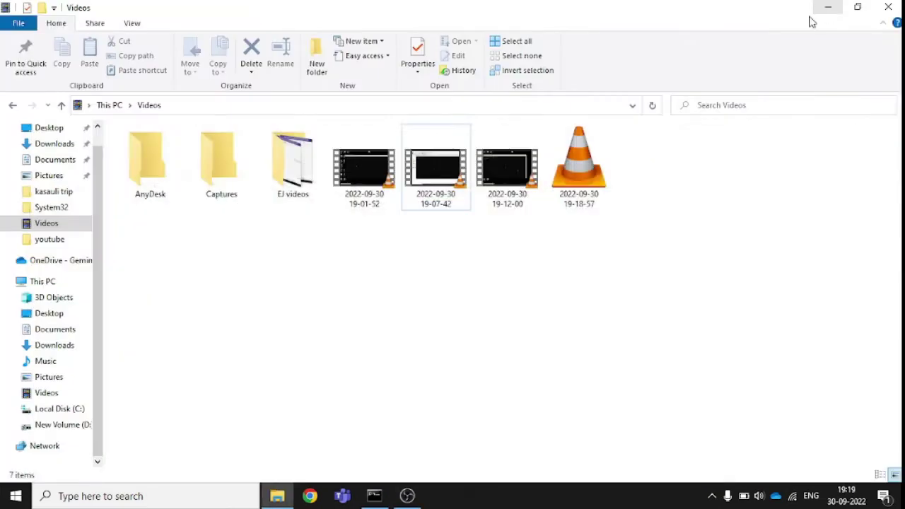
click(828, 7)
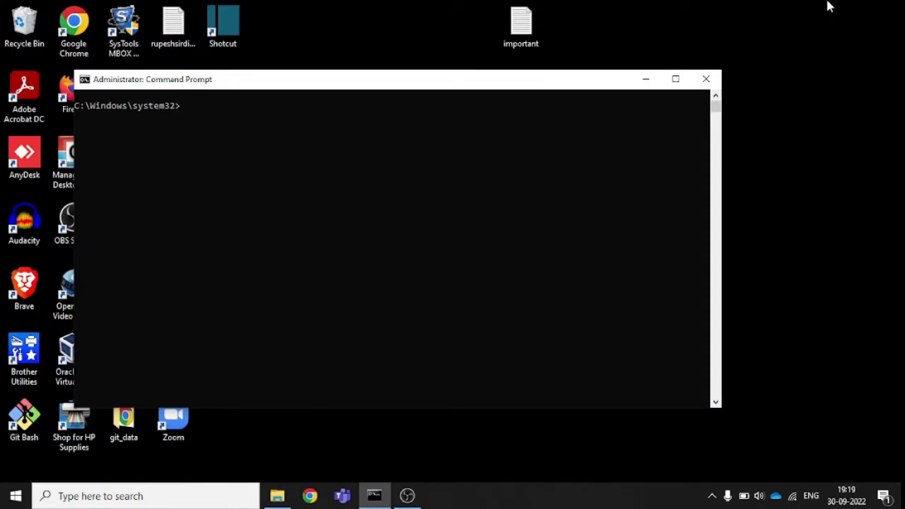
click(408, 497)
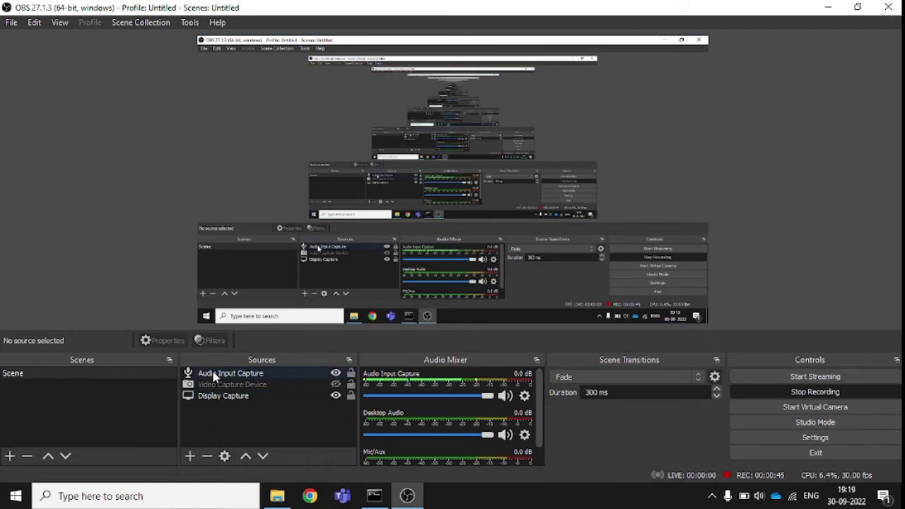
click(189, 457)
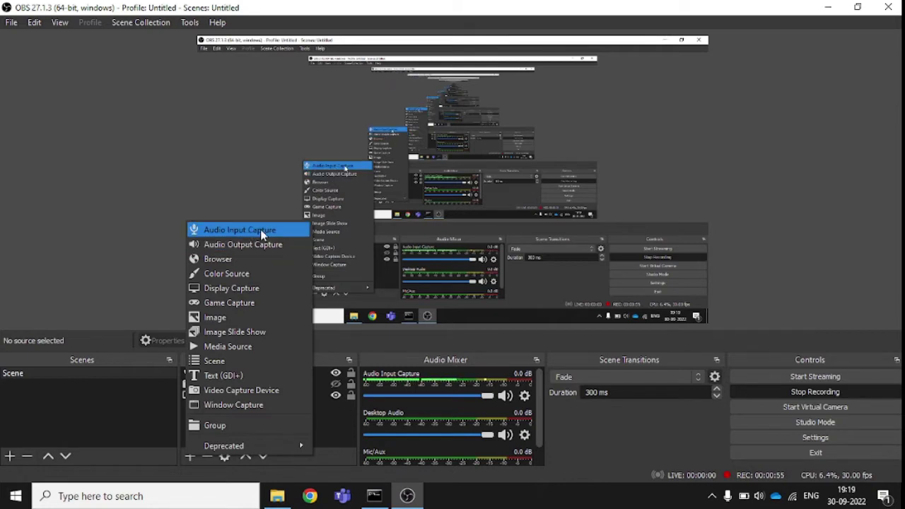
click(217, 169)
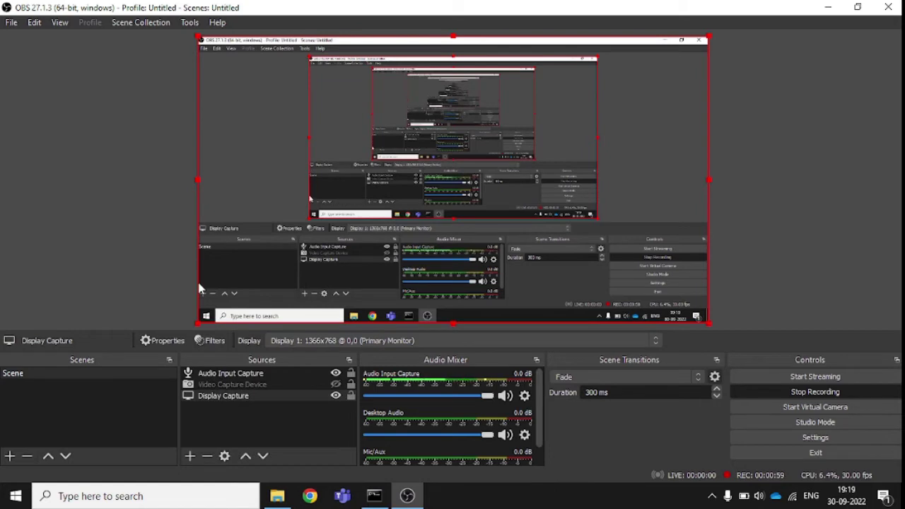
click(235, 373)
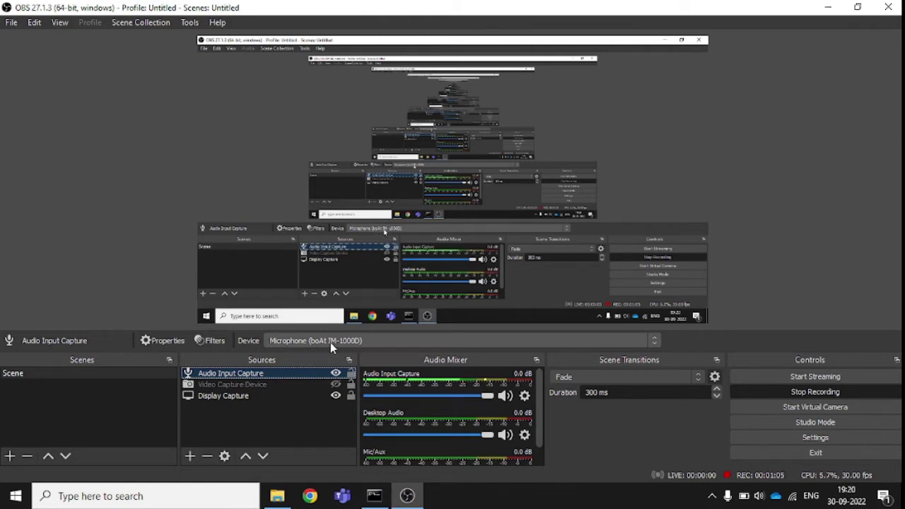
click(378, 338)
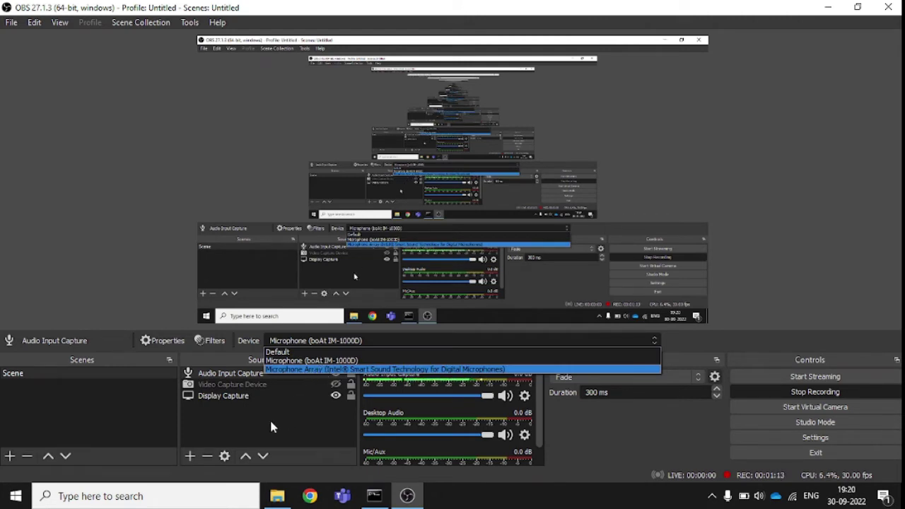
click(230, 428)
click(232, 425)
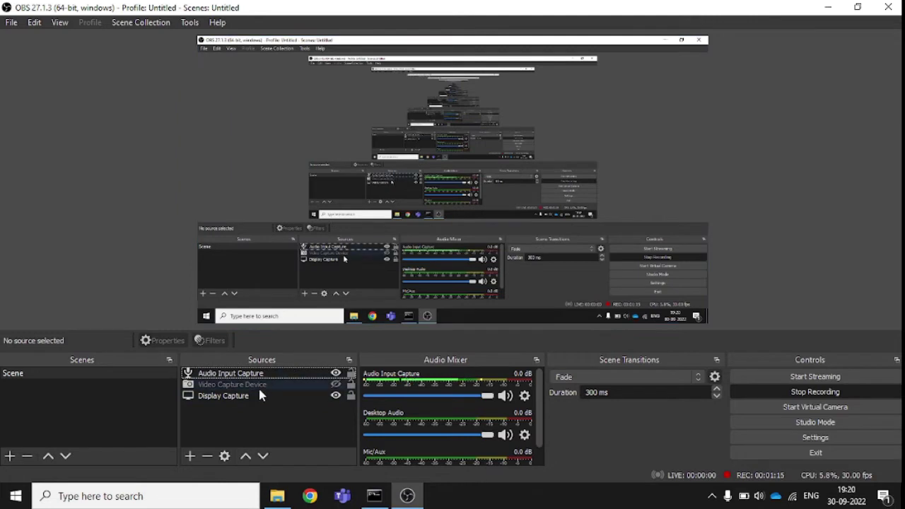
click(189, 456)
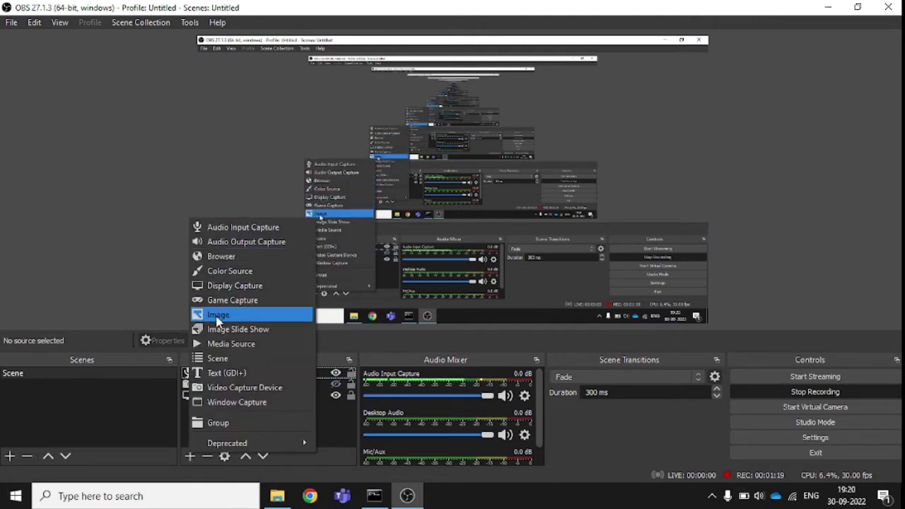
Add a Video Capture Device source, keeping the default name Video Capture Device 2.
click(215, 393)
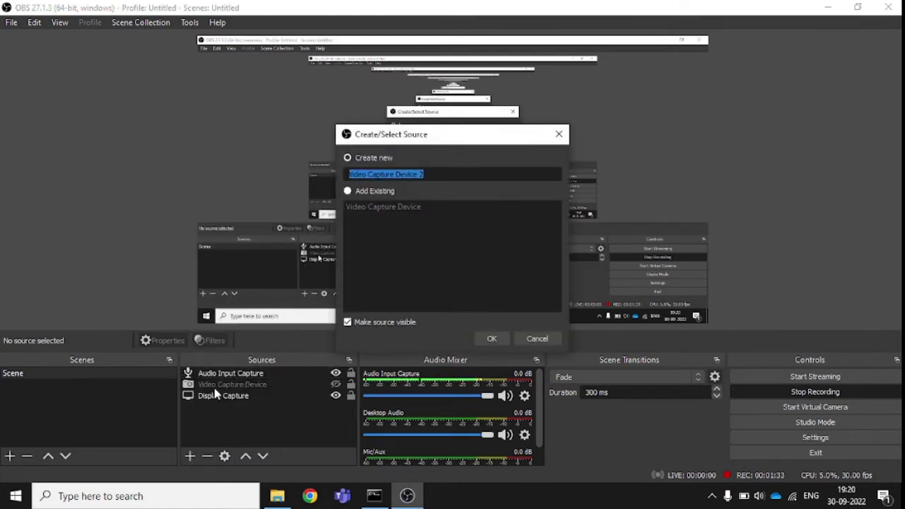
click(494, 340)
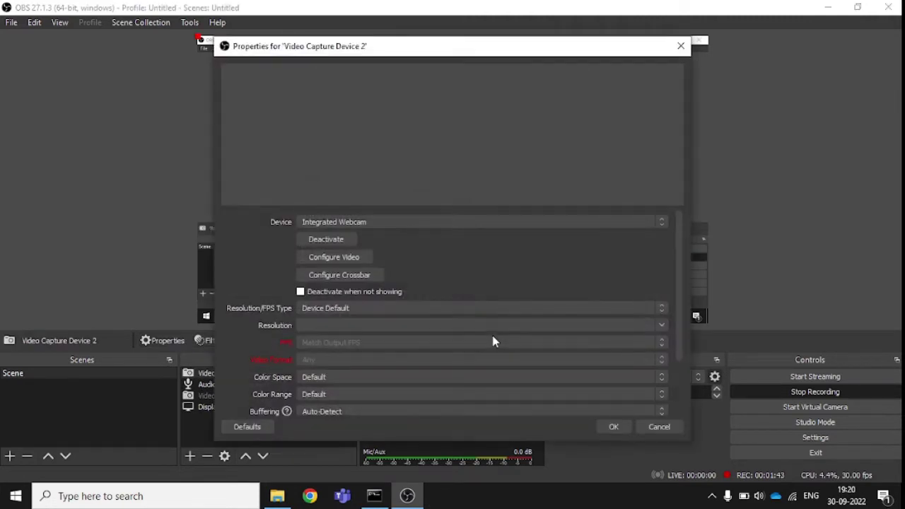
Accept the webcam properties and shrink Video Capture Device 2 into the scene's bottom-right corner.
click(337, 242)
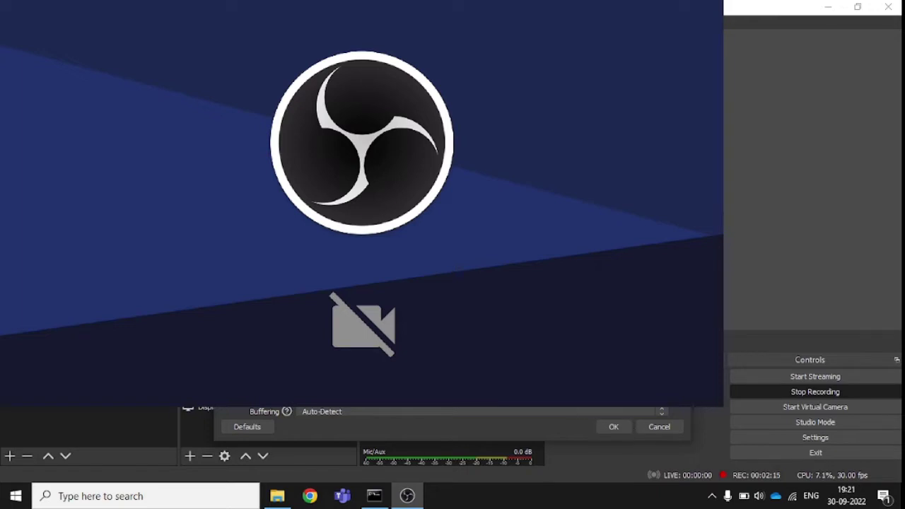
scroll(452, 412, down, 1)
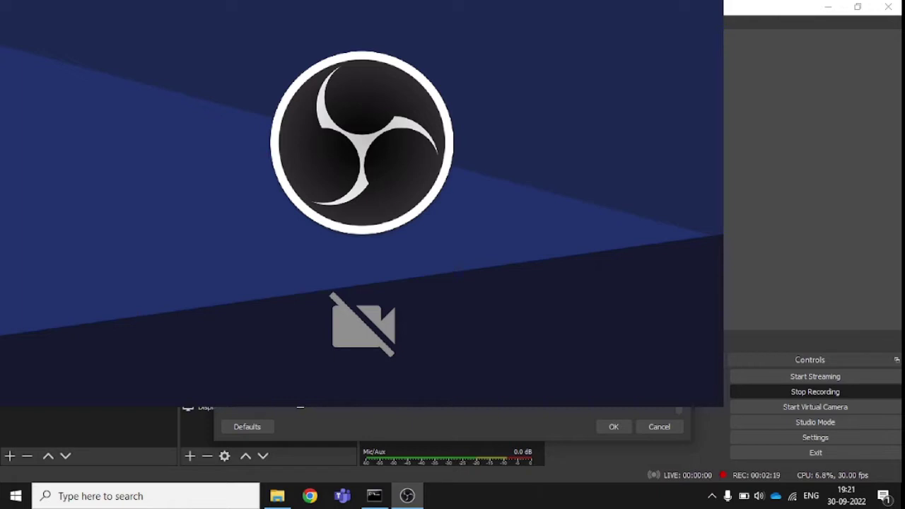
scroll(452, 411, down, 1)
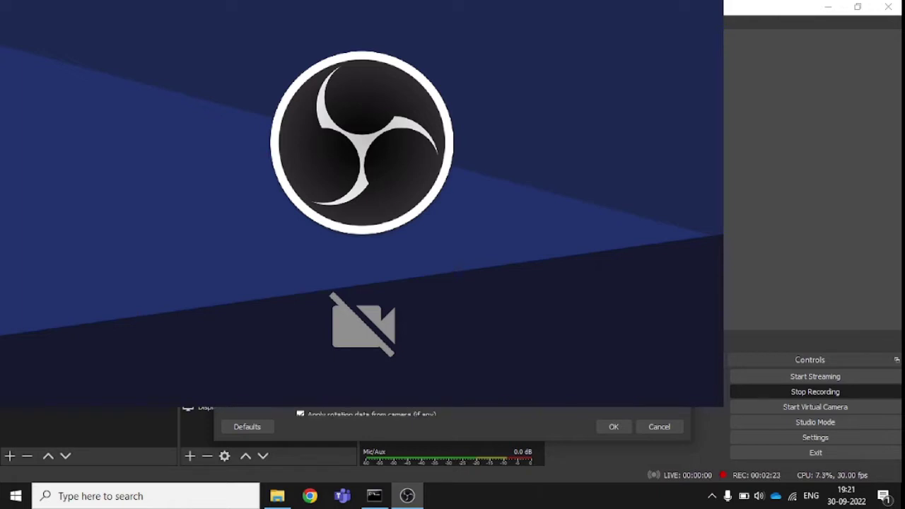
scroll(453, 411, up, 1)
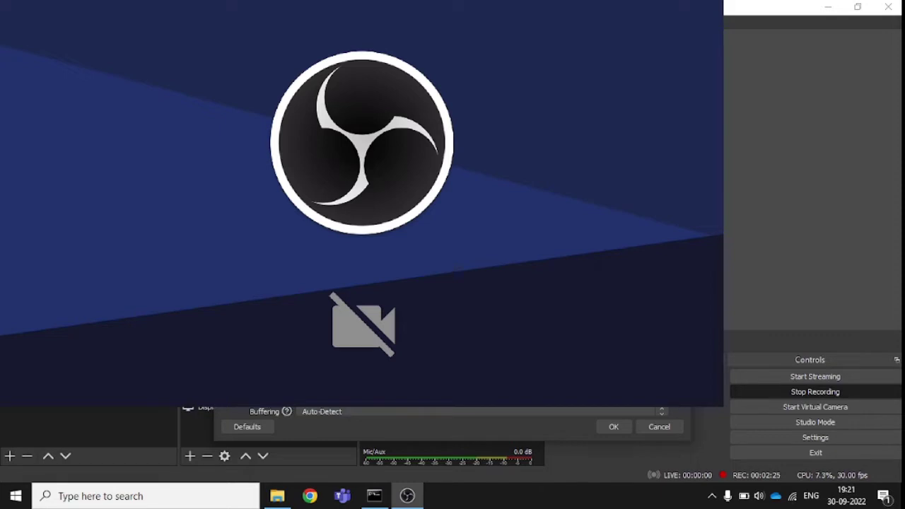
click(620, 427)
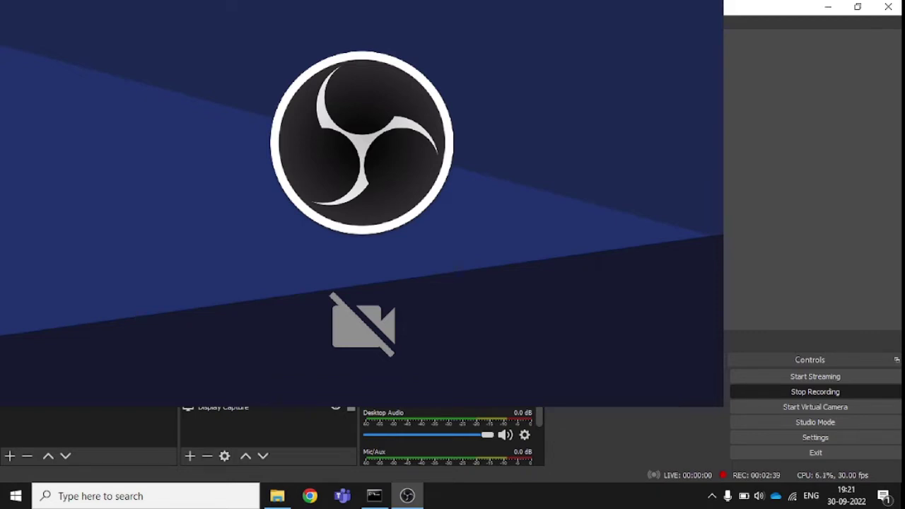
drag(2, 1, 430, 241)
drag(456, 173, 646, 275)
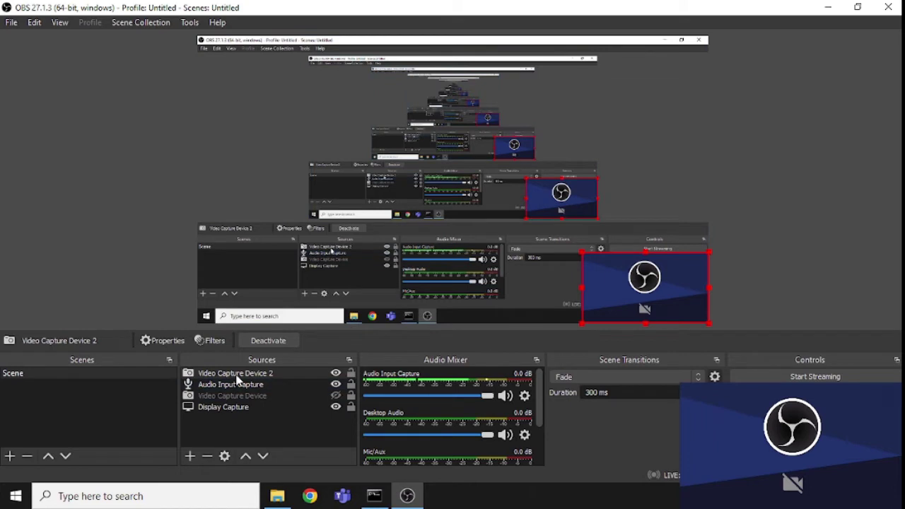
click(190, 456)
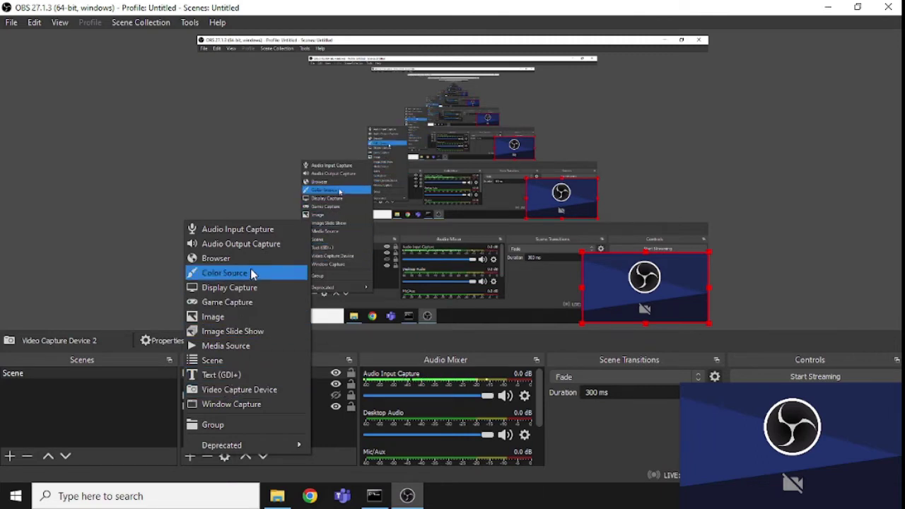
click(154, 265)
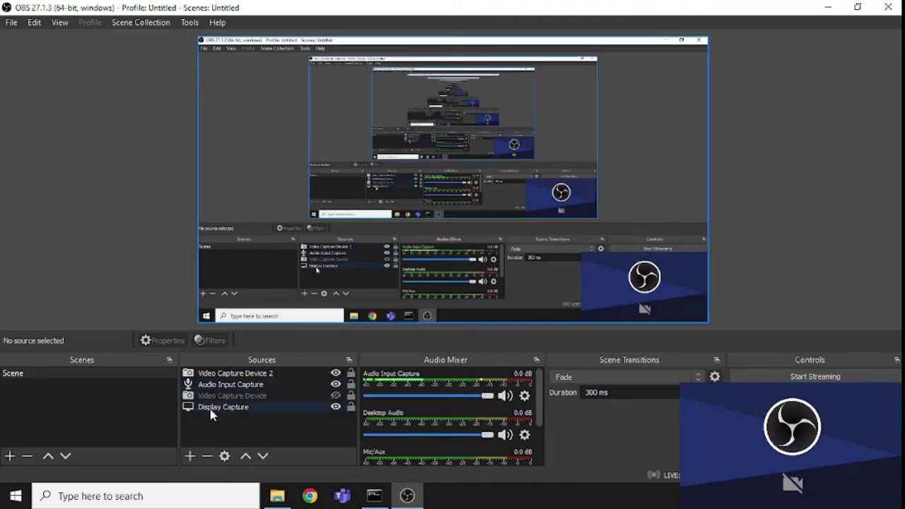
click(49, 379)
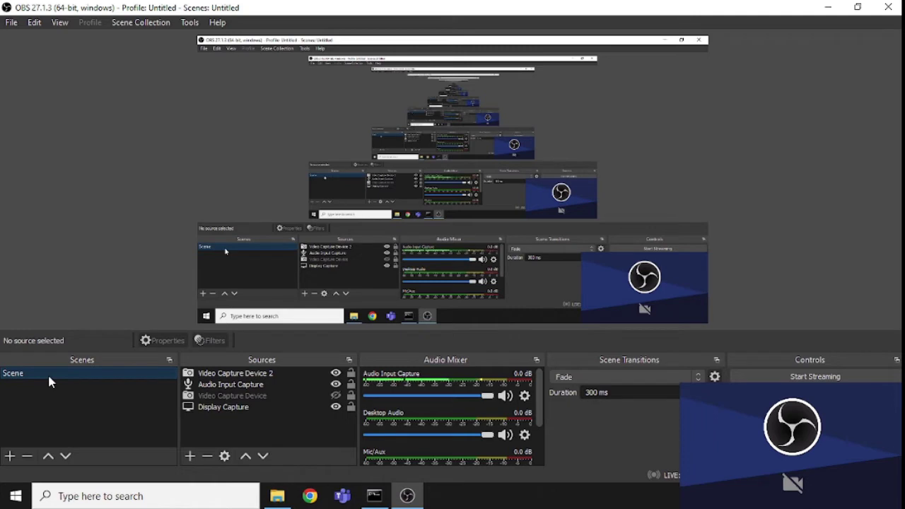
Create Scene 2 with its own display capture, then switch back to the original Scene.
click(10, 457)
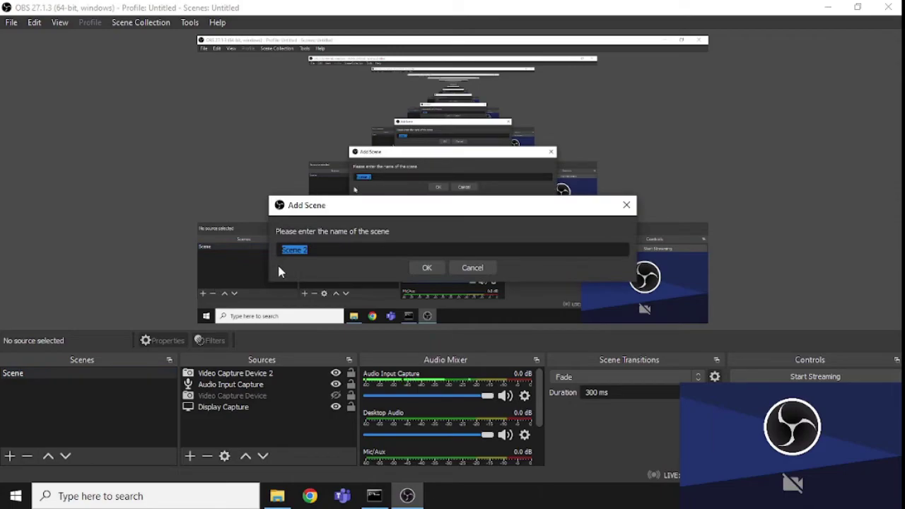
click(428, 268)
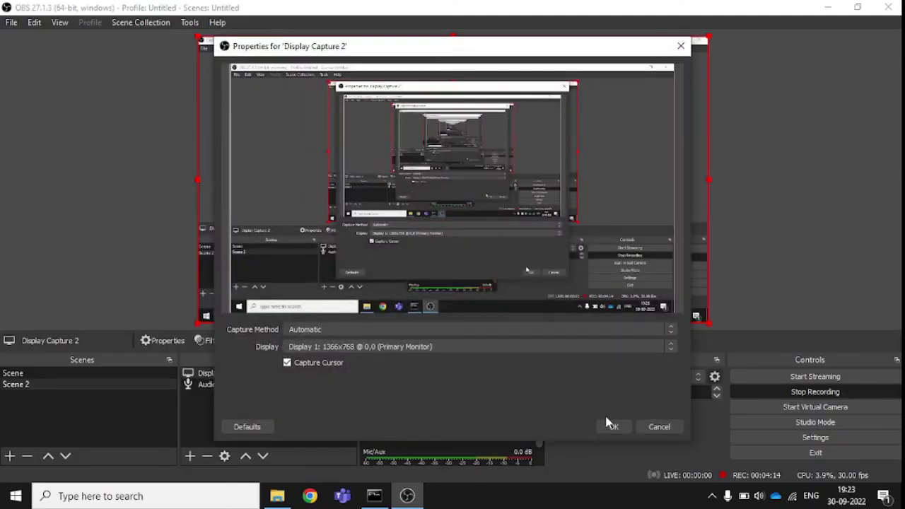
click(613, 428)
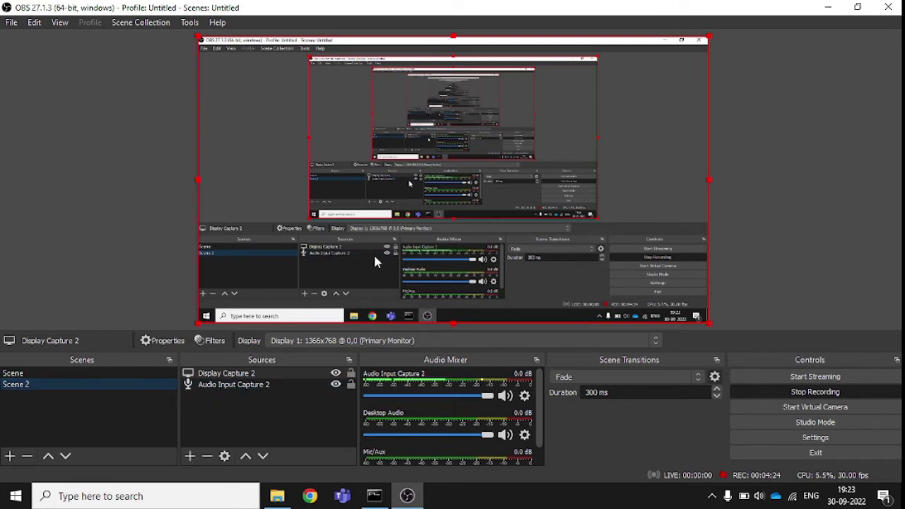
click(46, 373)
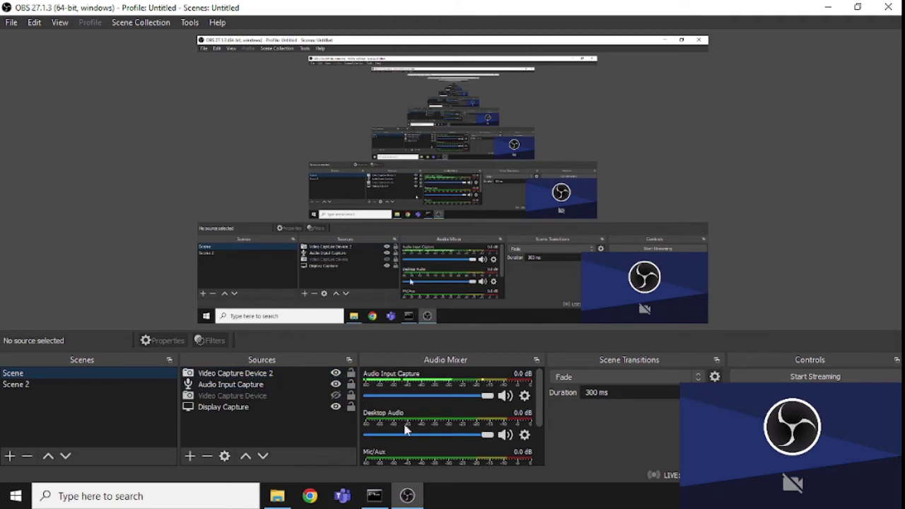
scroll(456, 433, down, 3)
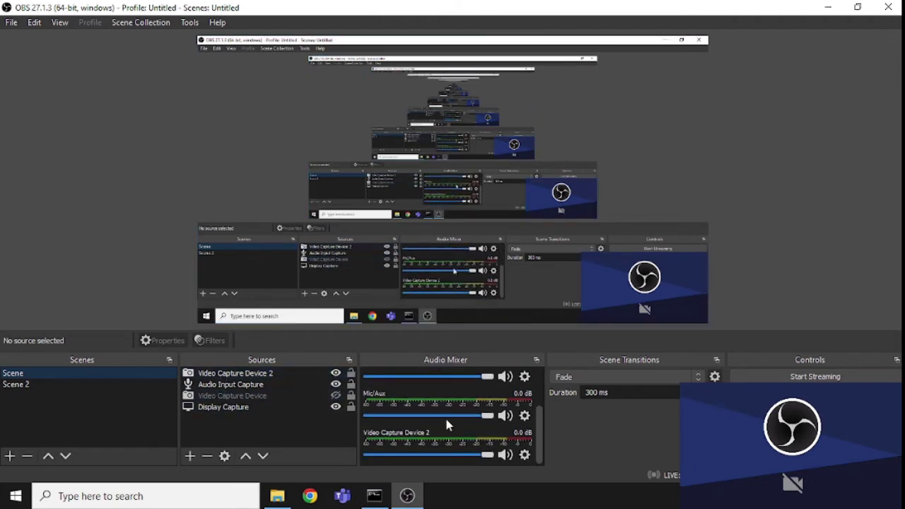
scroll(442, 430, up, 3)
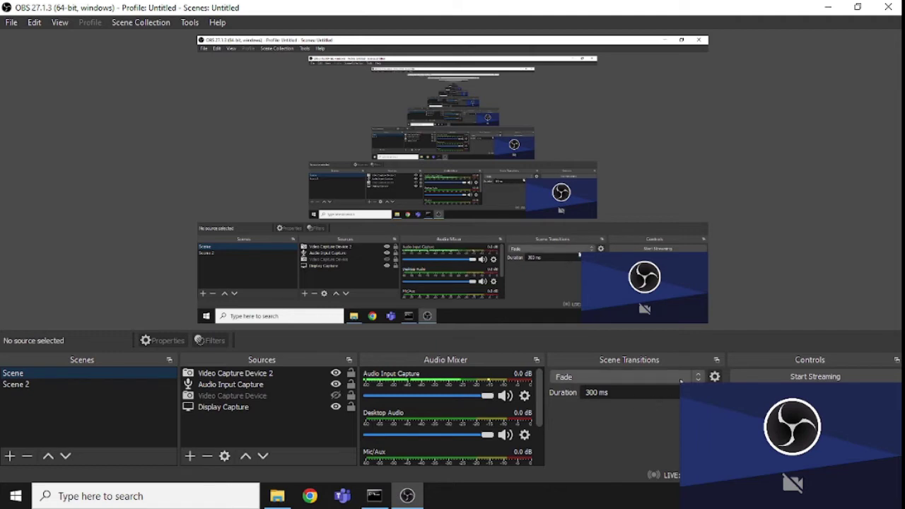
click(622, 378)
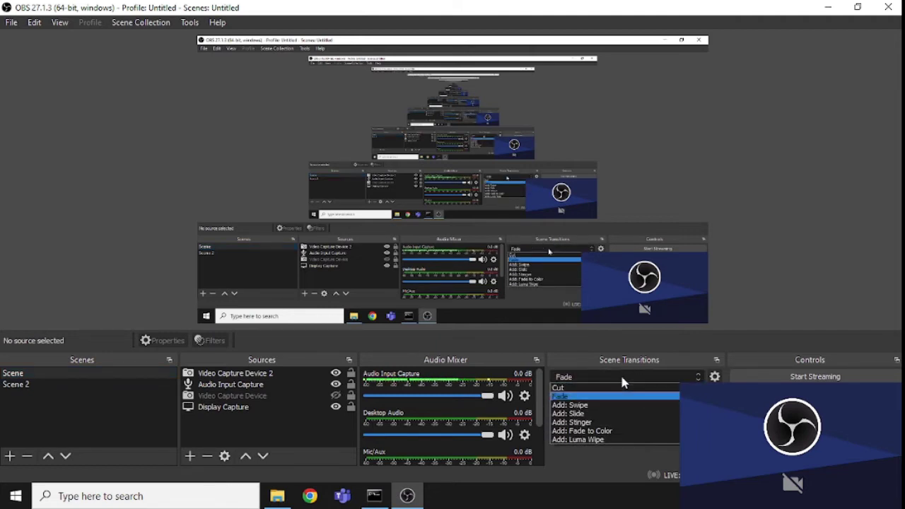
click(622, 381)
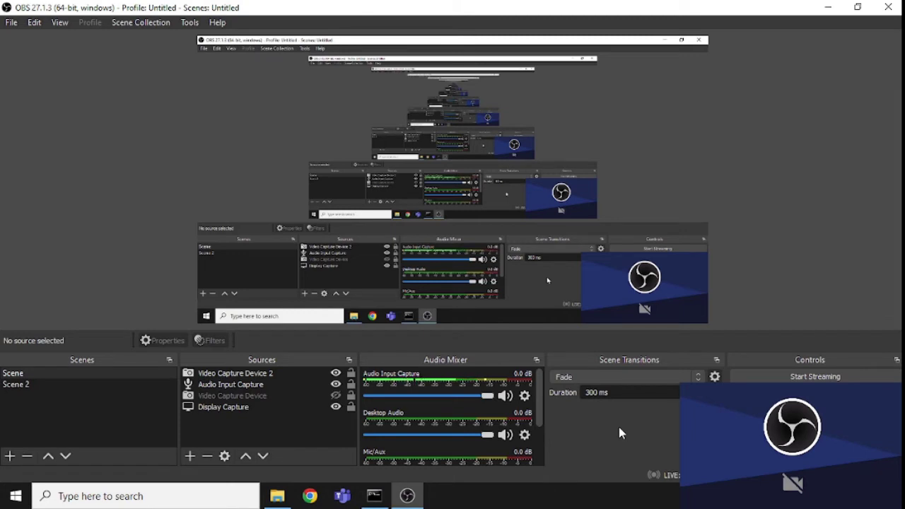
click(785, 379)
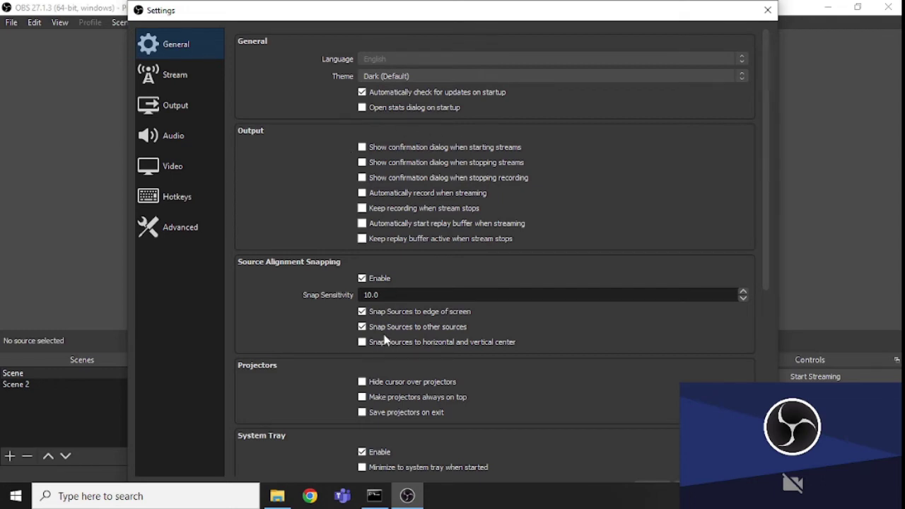
scroll(385, 340, down, 6)
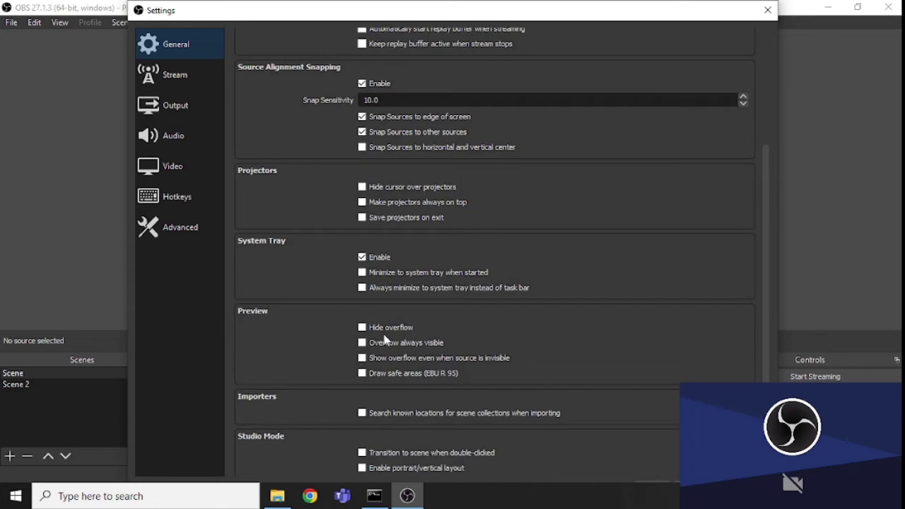
scroll(384, 340, up, 6)
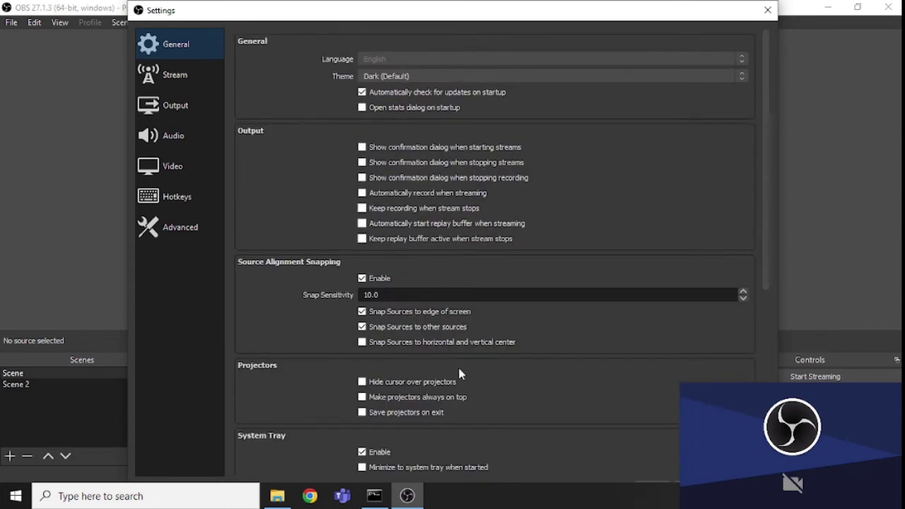
scroll(457, 368, down, 5)
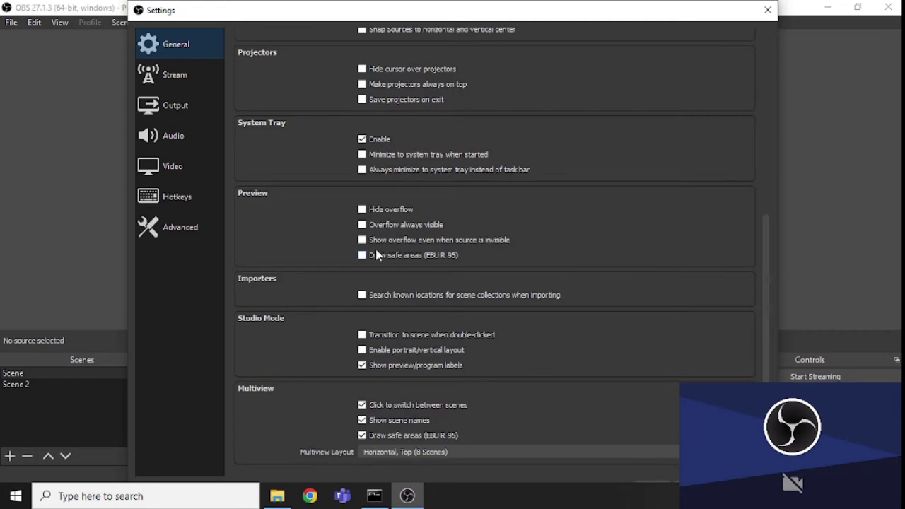
scroll(333, 226, up, 5)
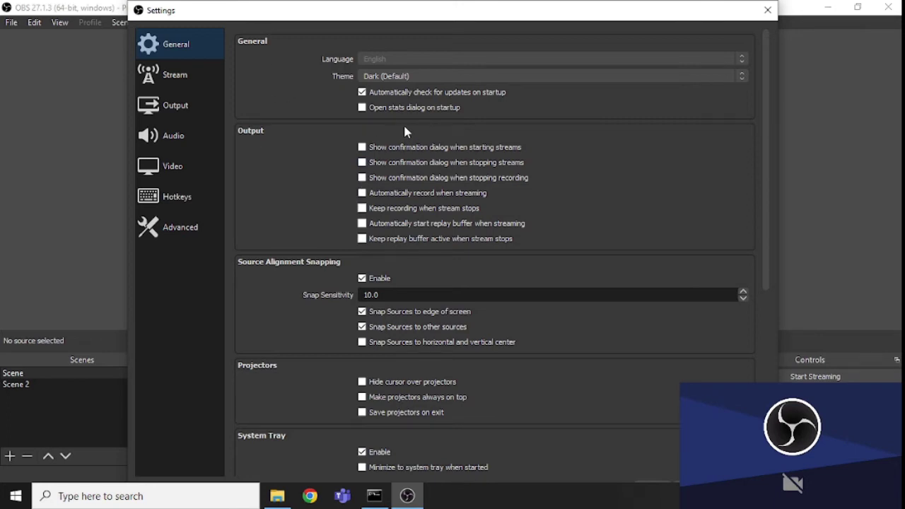
scroll(323, 223, down, 3)
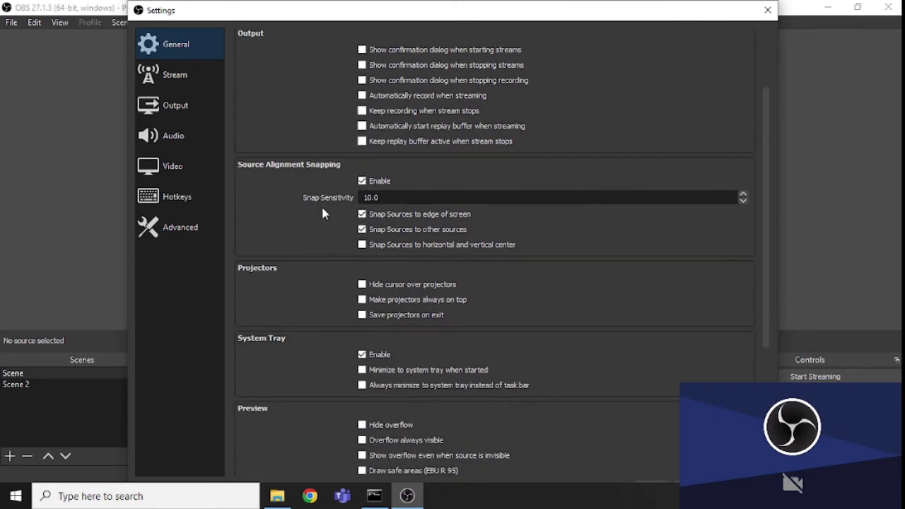
scroll(309, 306, down, 6)
scroll(308, 306, up, 1)
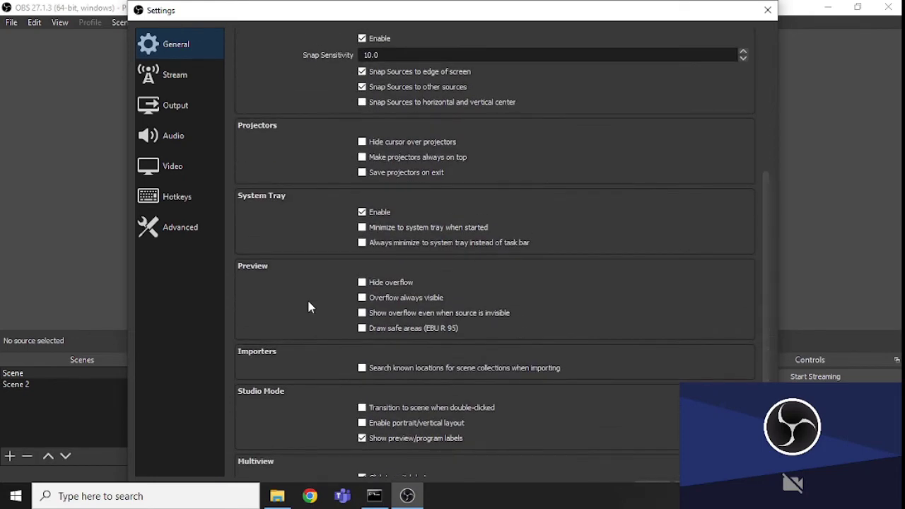
scroll(309, 306, down, 2)
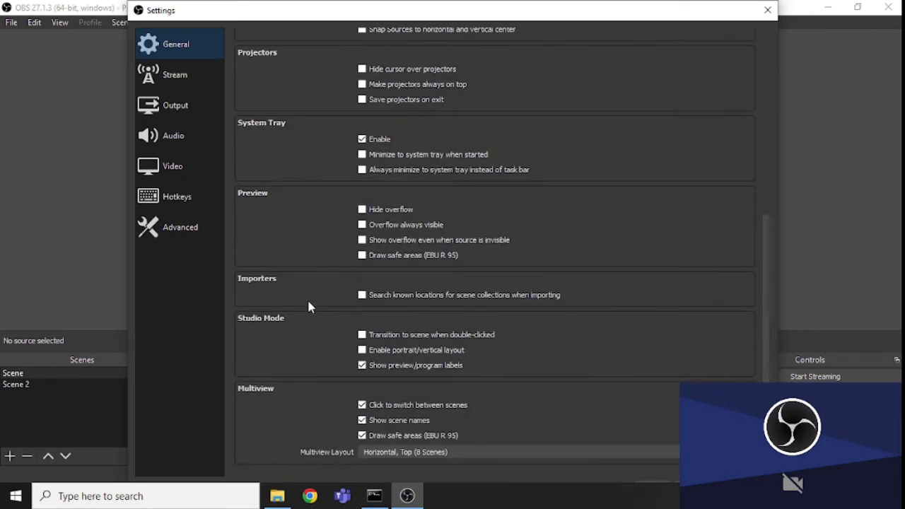
Check the Stream page's service list, keep Twitch, and move to the Output page.
click(188, 77)
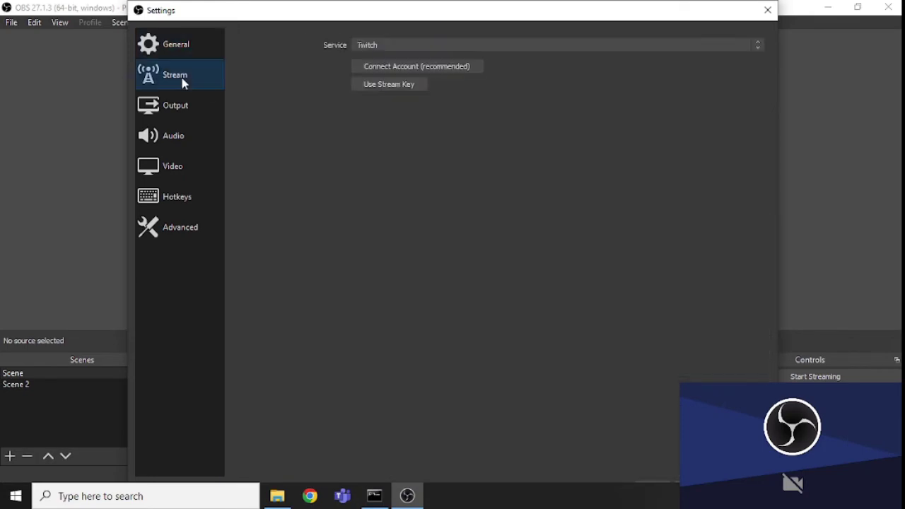
click(413, 46)
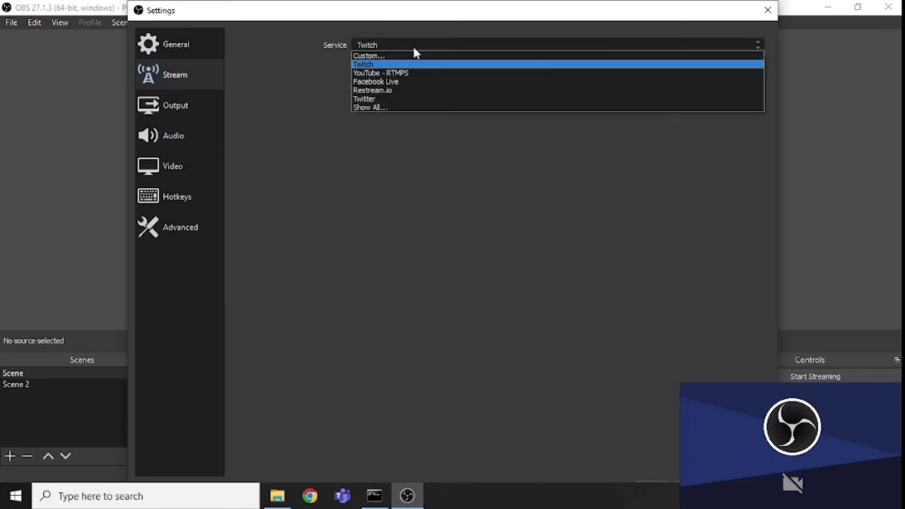
click(414, 49)
click(183, 108)
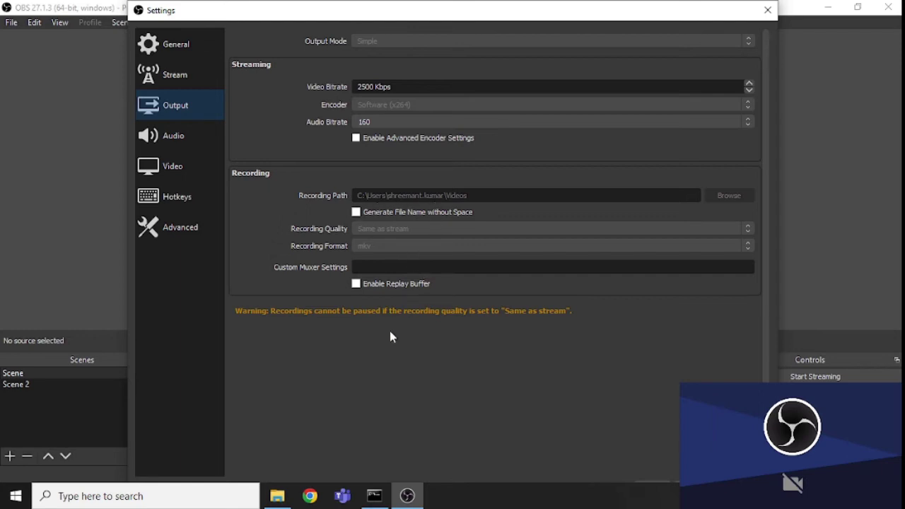
Scroll through the Audio page's device and push-to-talk options, then go to the Video page.
click(178, 137)
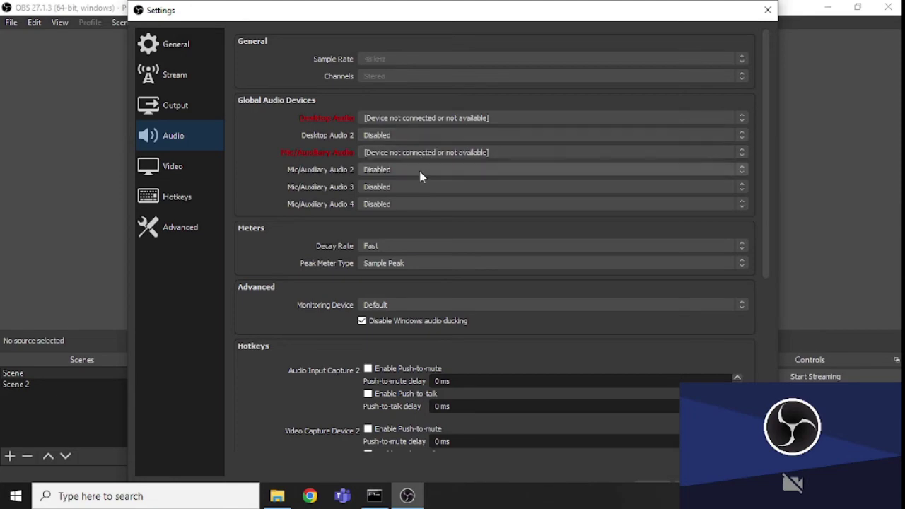
scroll(418, 340, down, 6)
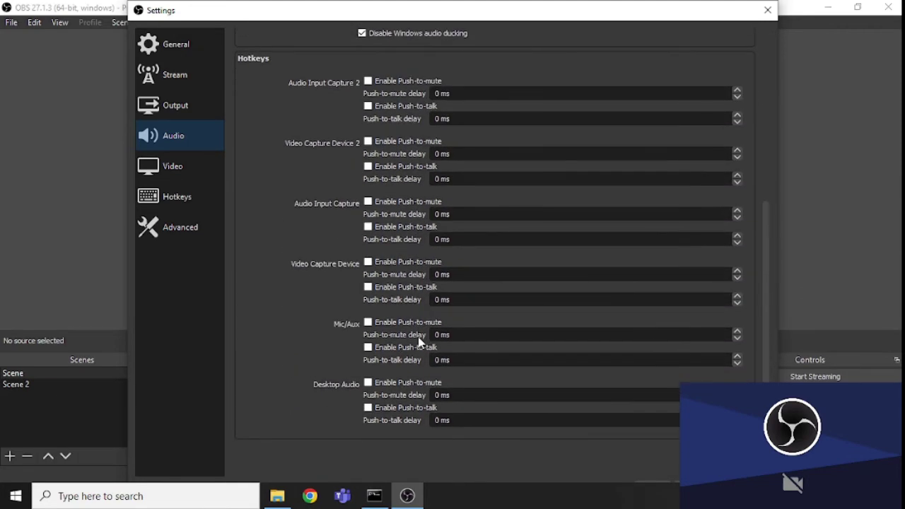
scroll(419, 340, up, 6)
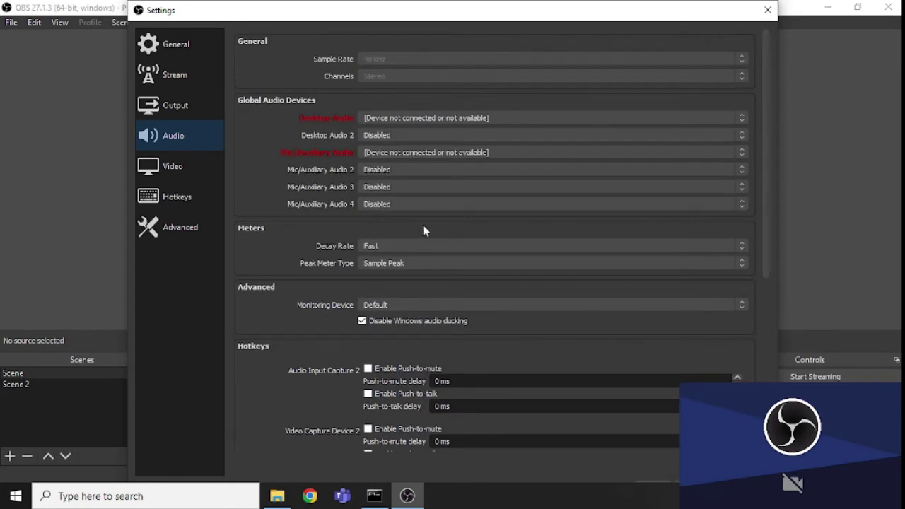
scroll(404, 401, down, 6)
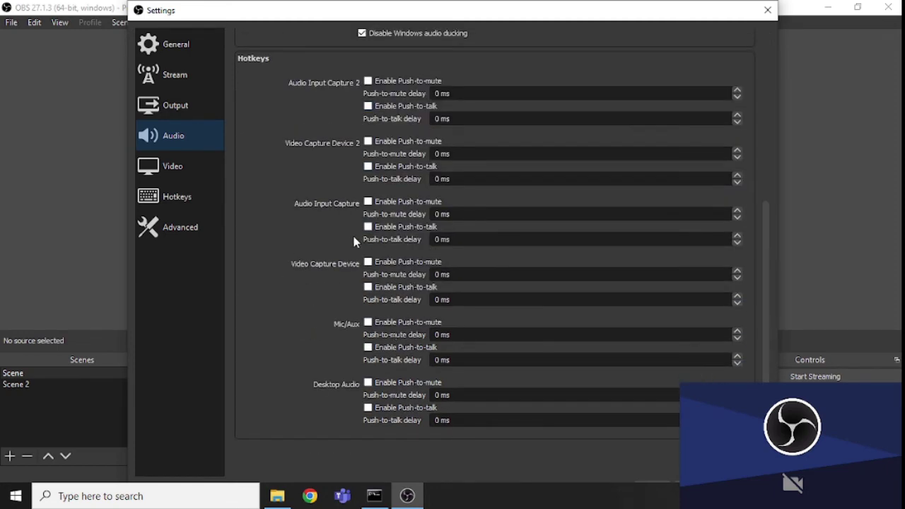
click(181, 177)
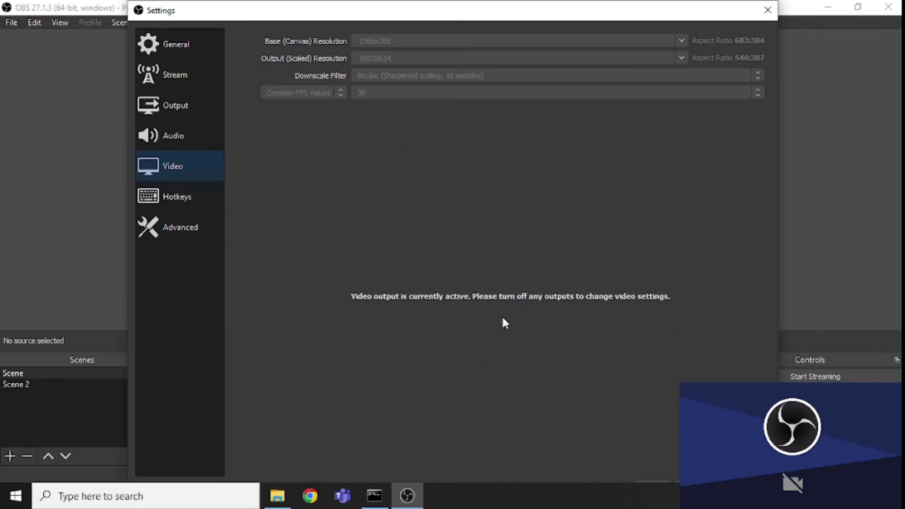
Show the Hotkeys page with the unassigned streaming, recording and replay buffer actions.
click(177, 201)
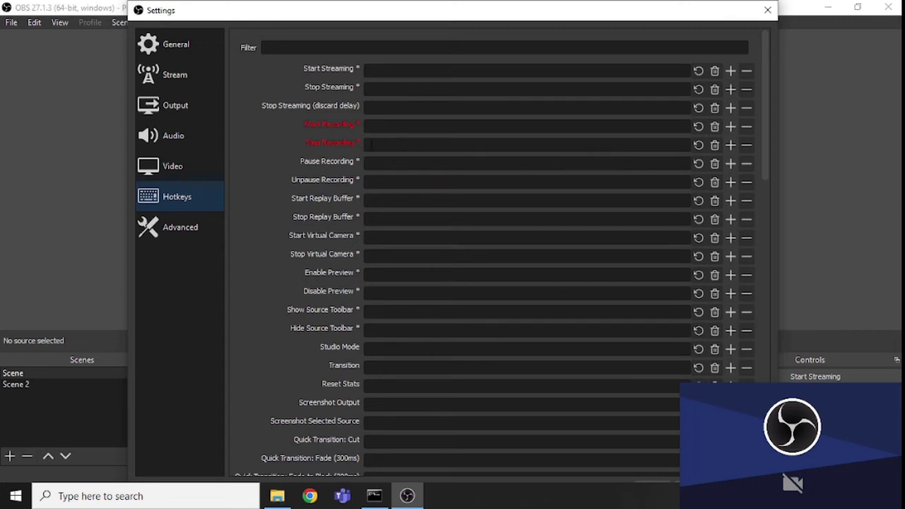
mouse_move(379, 145)
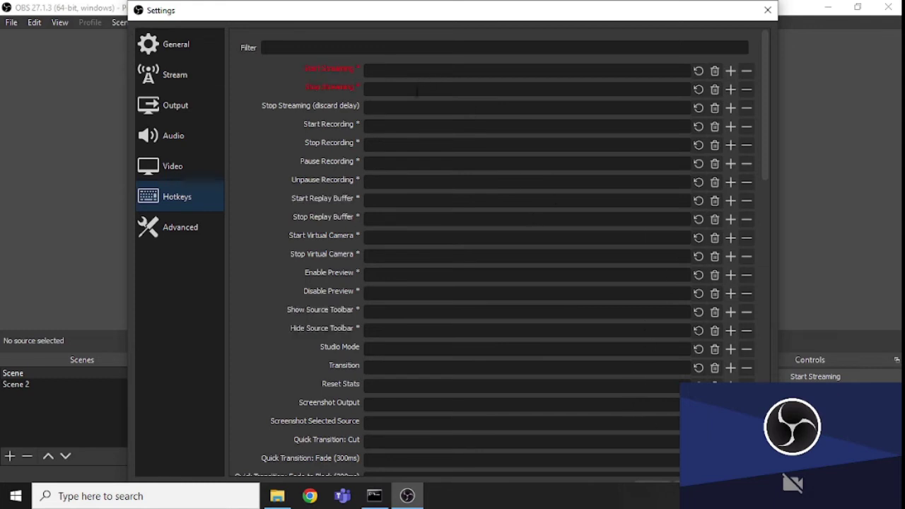
scroll(434, 417, down, 5)
scroll(434, 421, down, 7)
scroll(435, 422, down, 8)
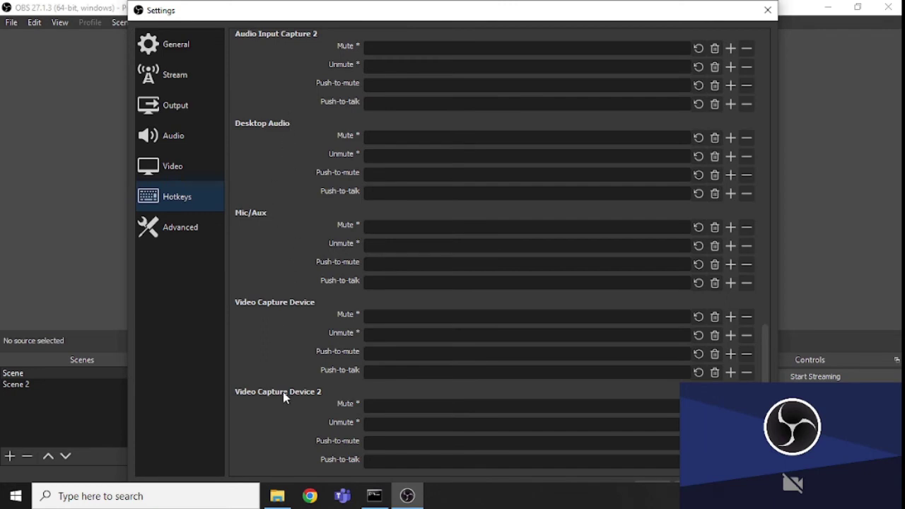
scroll(284, 311, up, 4)
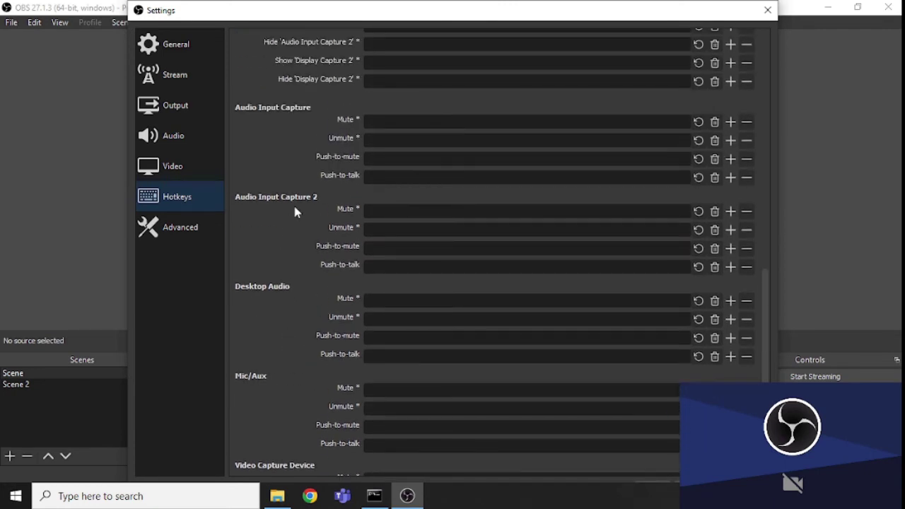
scroll(293, 203, up, 7)
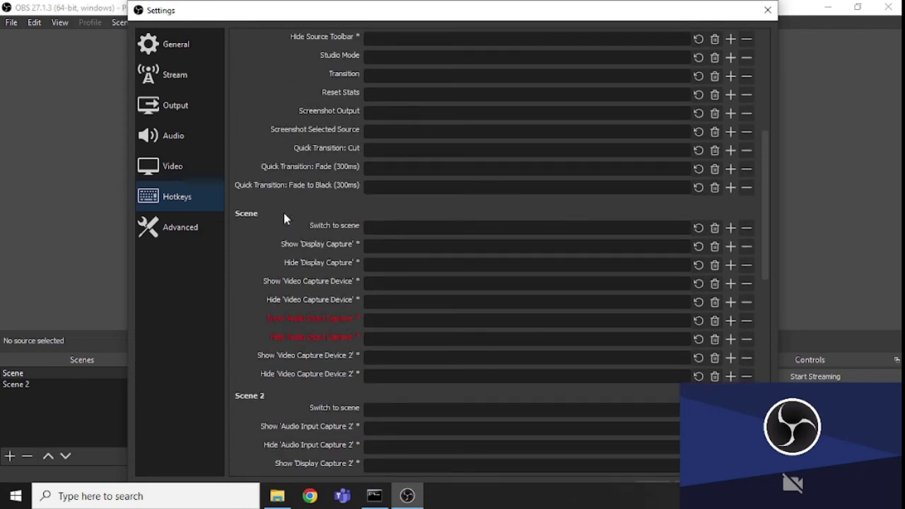
scroll(324, 317, down, 3)
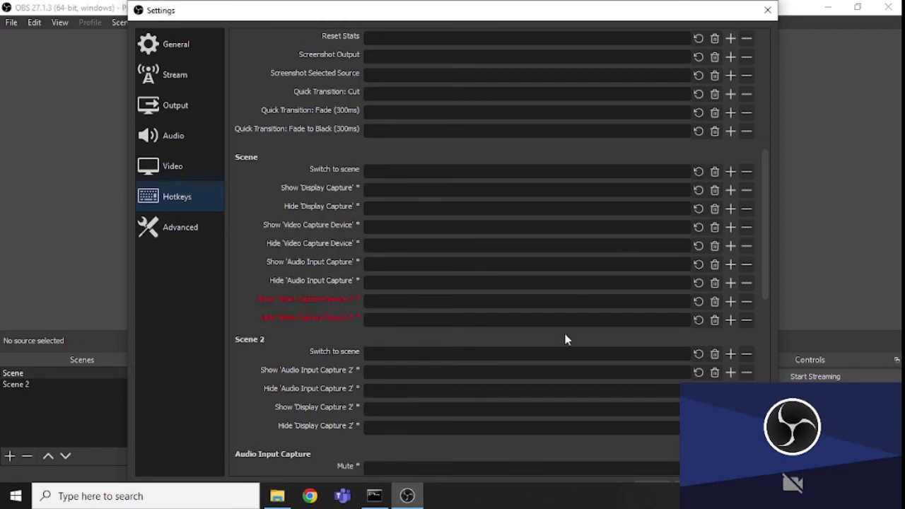
scroll(616, 319, down, 3)
scroll(580, 297, up, 8)
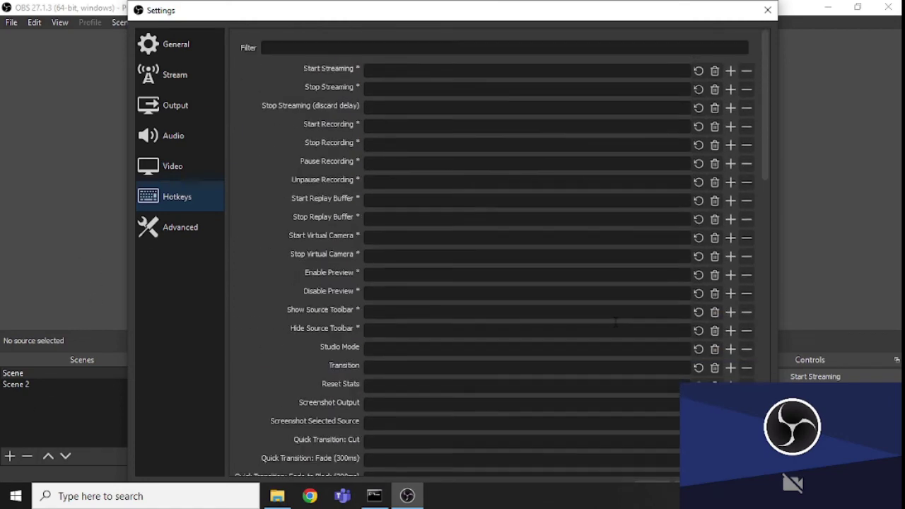
Close the Settings window and show the File menu's commands.
click(768, 10)
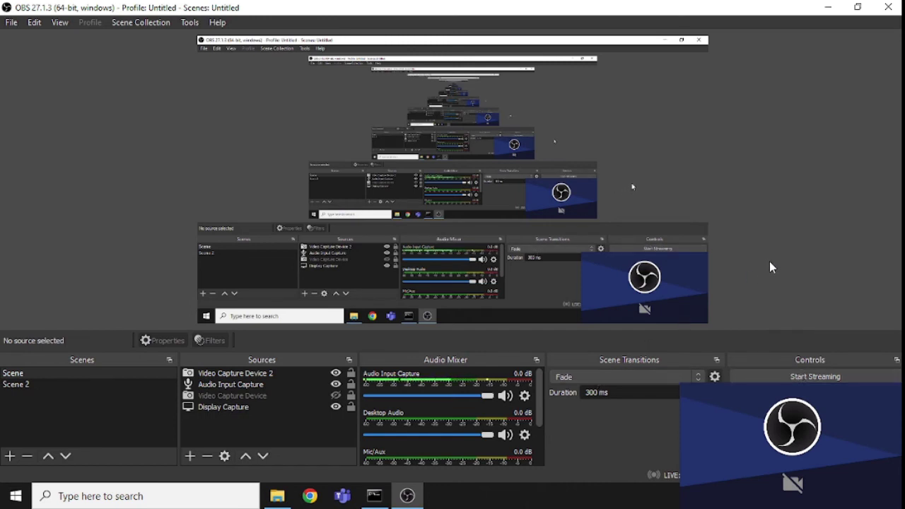
click(11, 22)
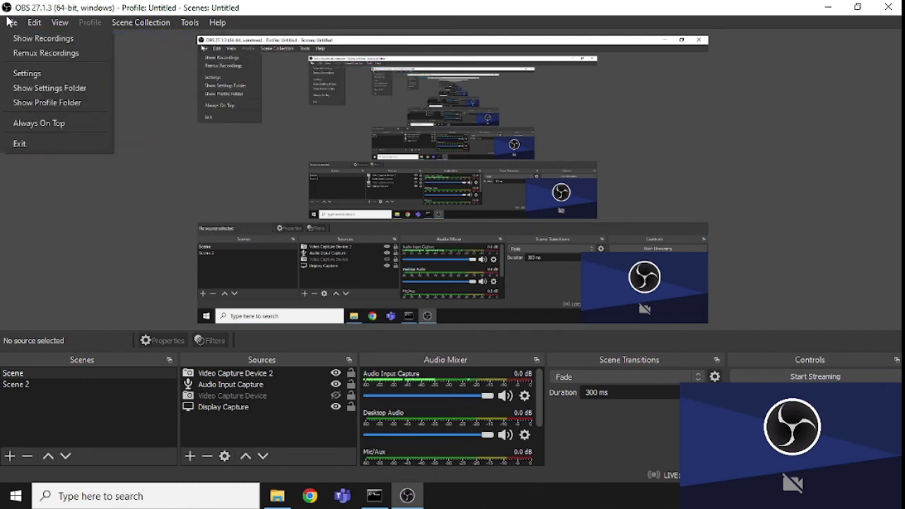
Reopen Settings from the File menu, close it again, and show the Edit menu.
click(37, 77)
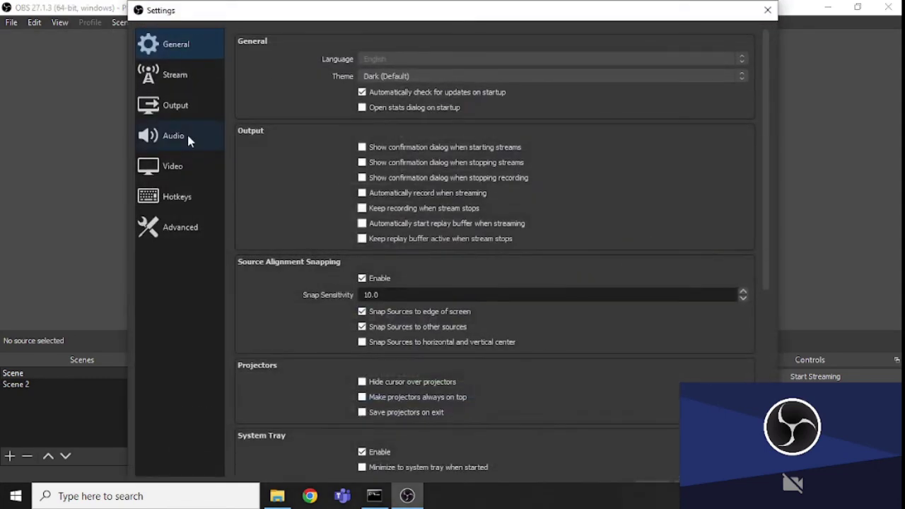
click(767, 14)
click(33, 22)
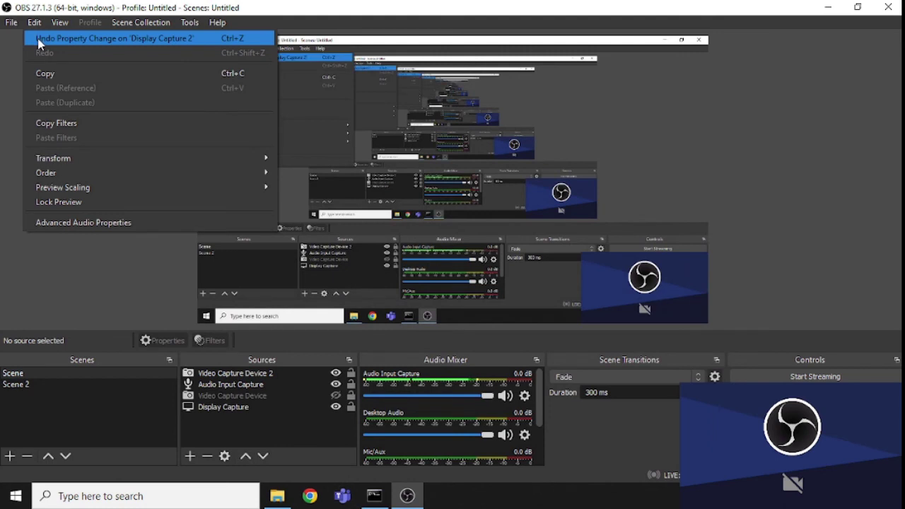
Toggle the fullscreen interface on and off, maximize the window, and show Scene Collection.
mouse_move(58, 26)
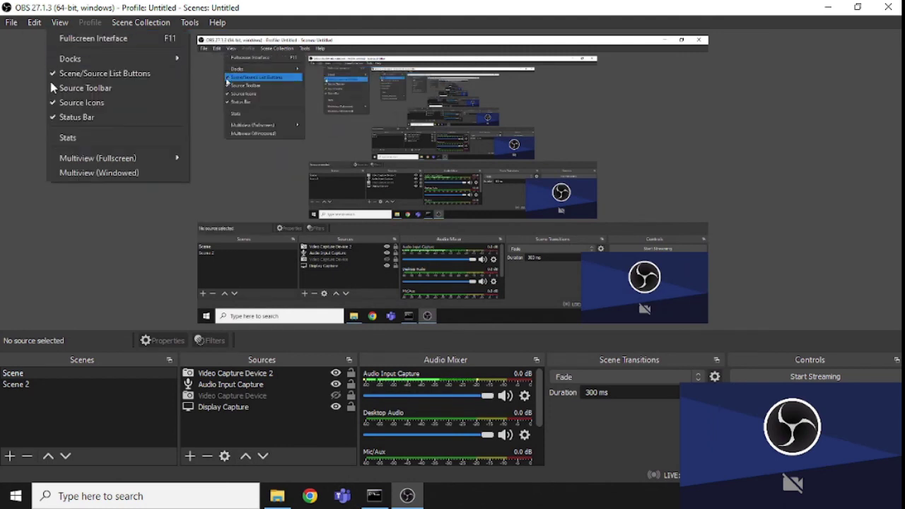
click(89, 40)
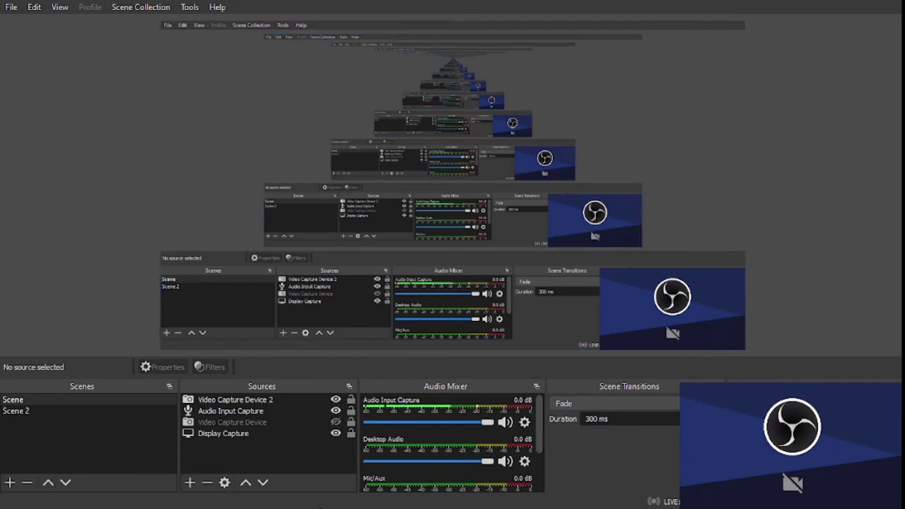
click(59, 7)
click(82, 22)
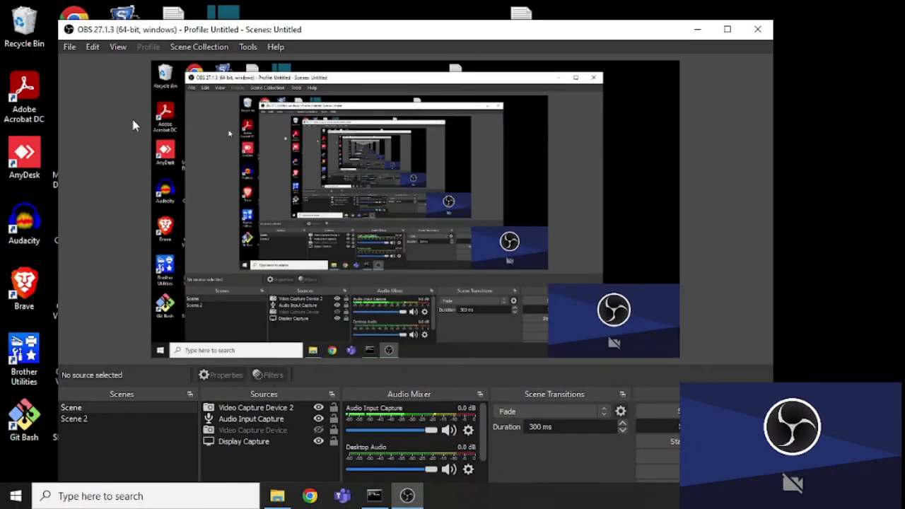
click(727, 30)
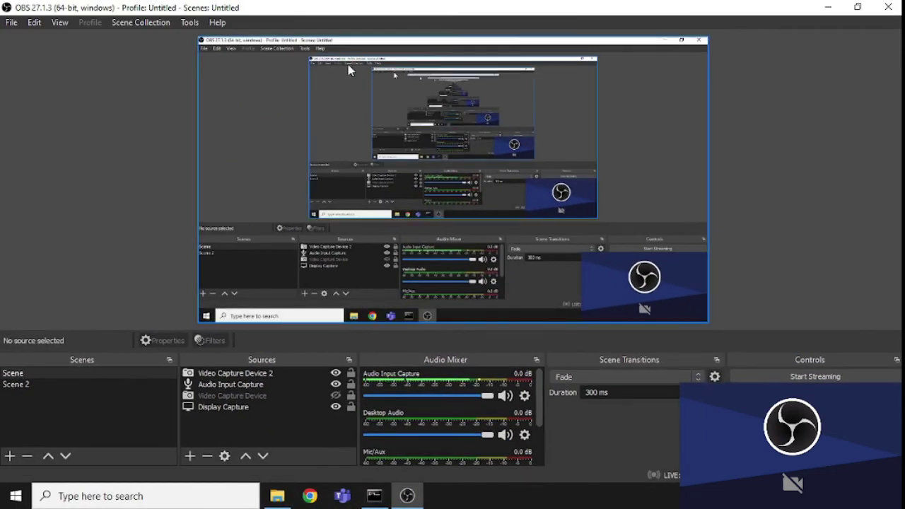
click(128, 24)
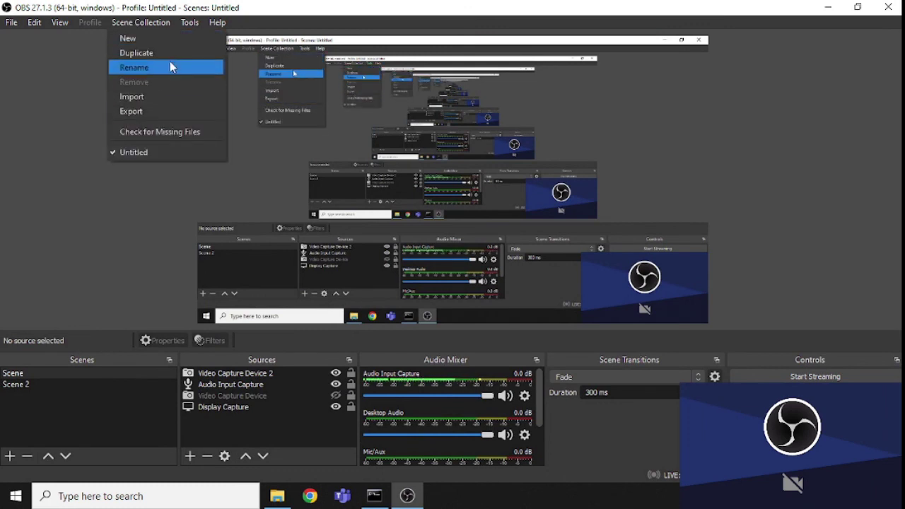
Show the Tools menu with Automatic Scene Switcher, Output Timer and Scripts.
mouse_move(193, 27)
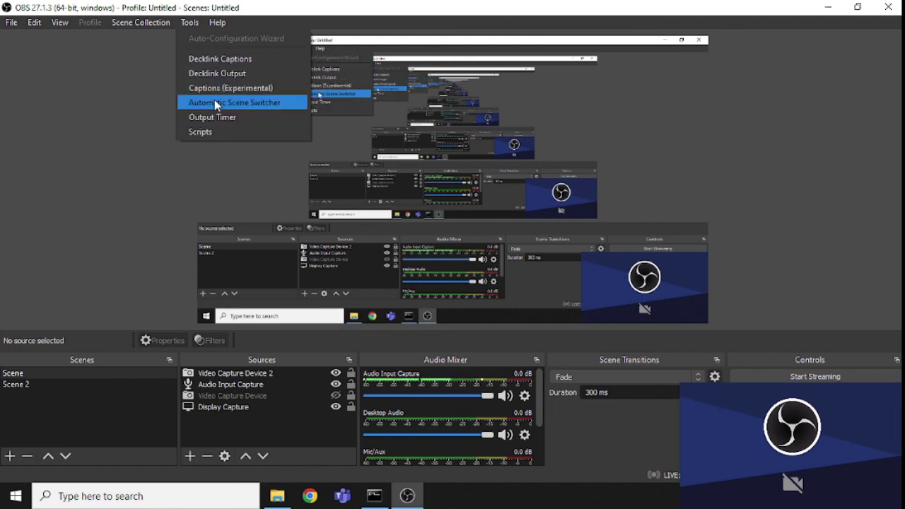
Dismiss the Tools menu to return to the main window with both scenes and their sources.
click(100, 148)
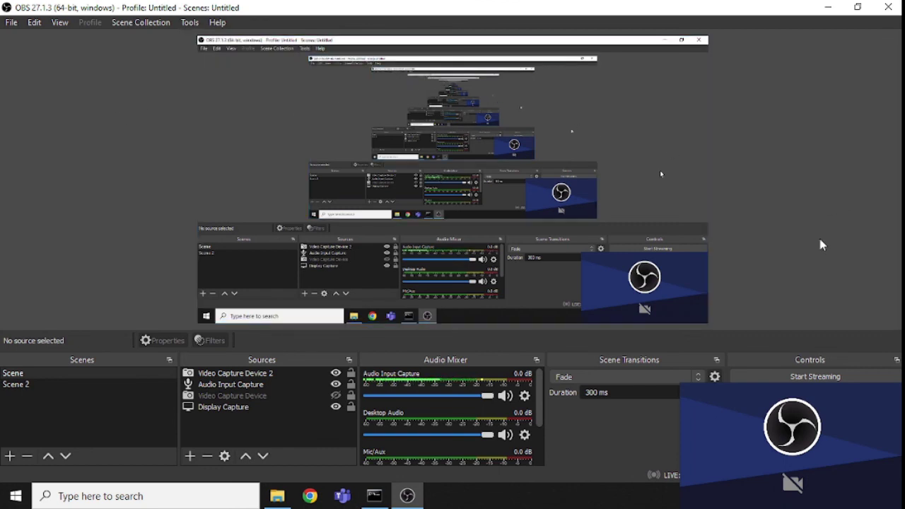